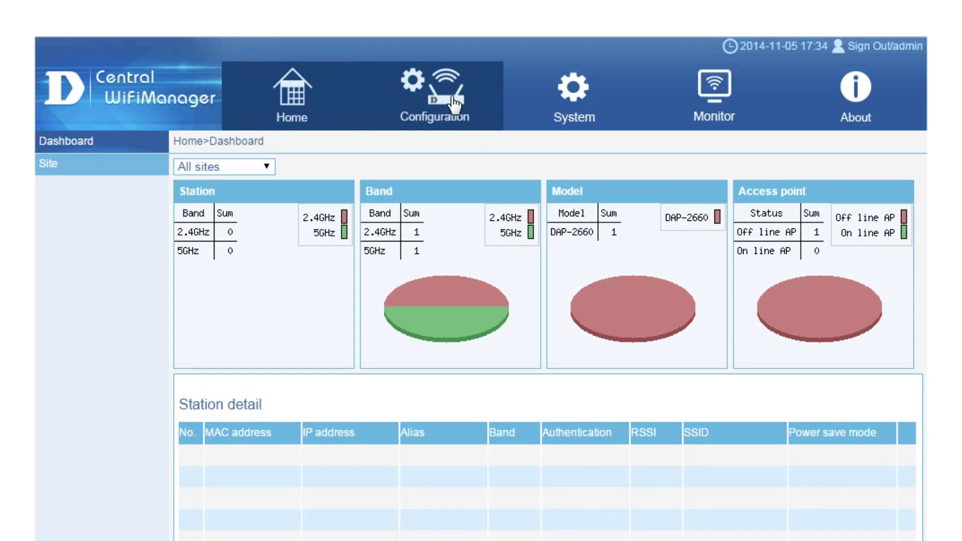
Open the Configuration > Site page, which lists the Europe site.
left_click(455, 104)
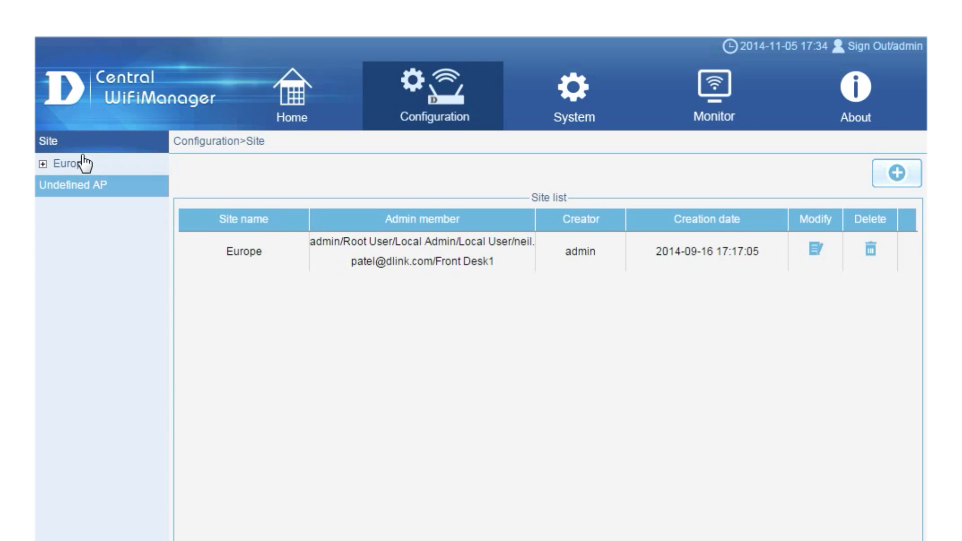
Create a site named USA with New user and Local Admin as selected members.
left_click(896, 174)
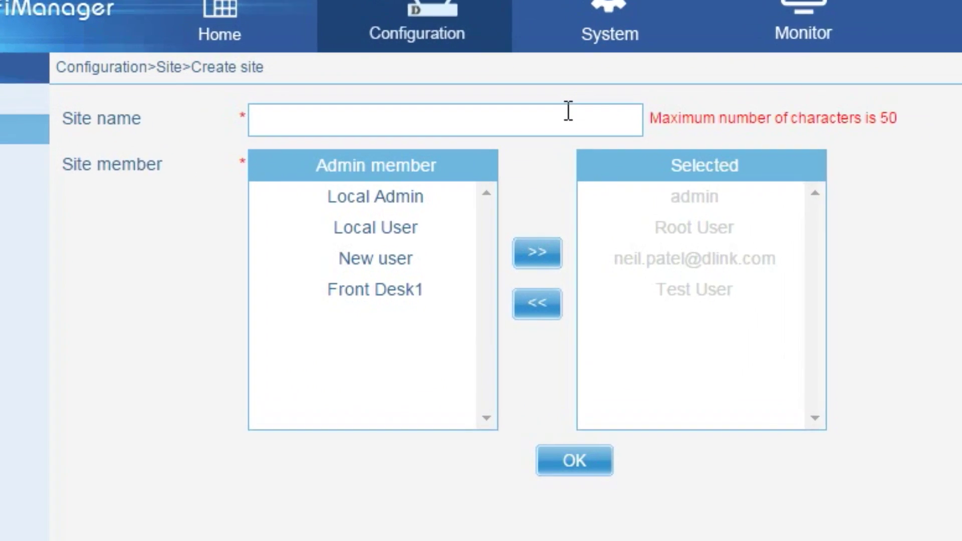
left_click(568, 110)
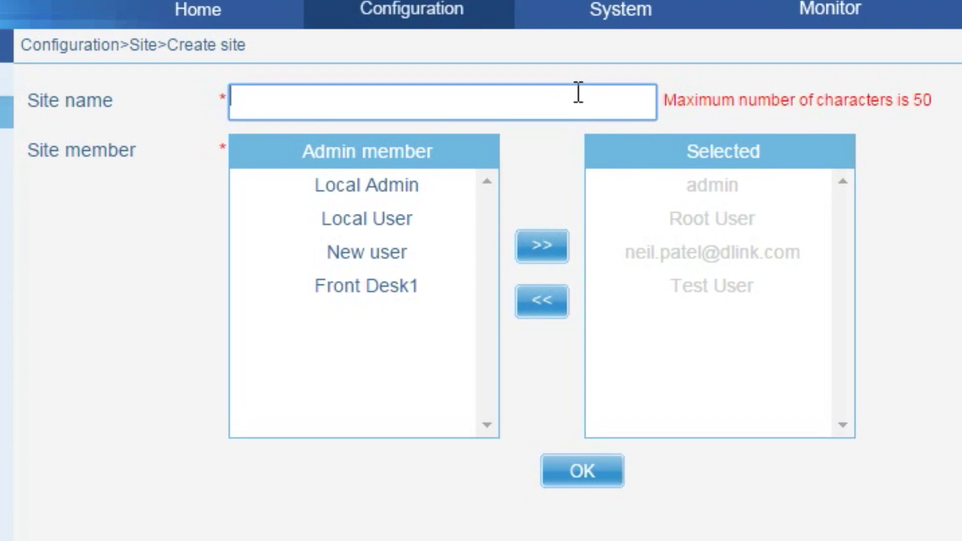
type("USA")
left_click(377, 251)
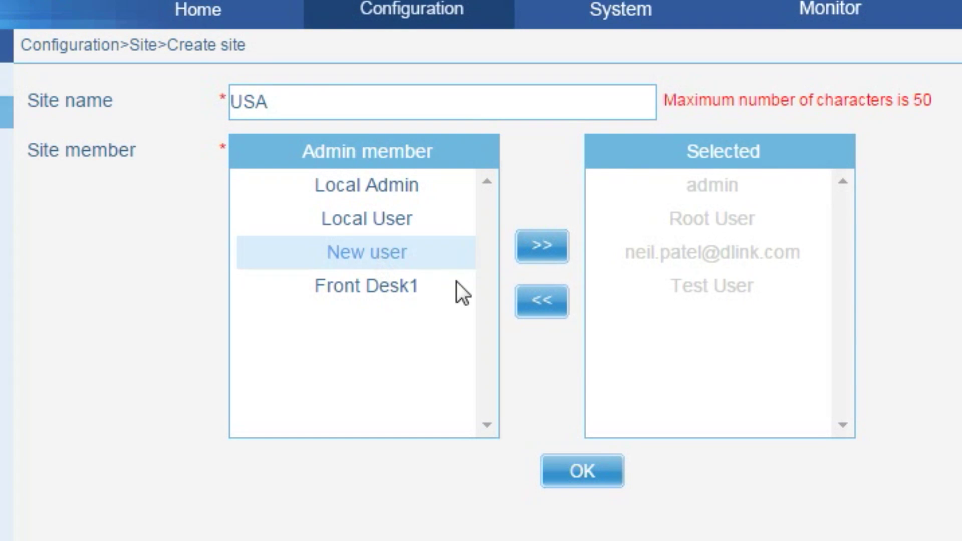
left_click(524, 239)
left_click(400, 192)
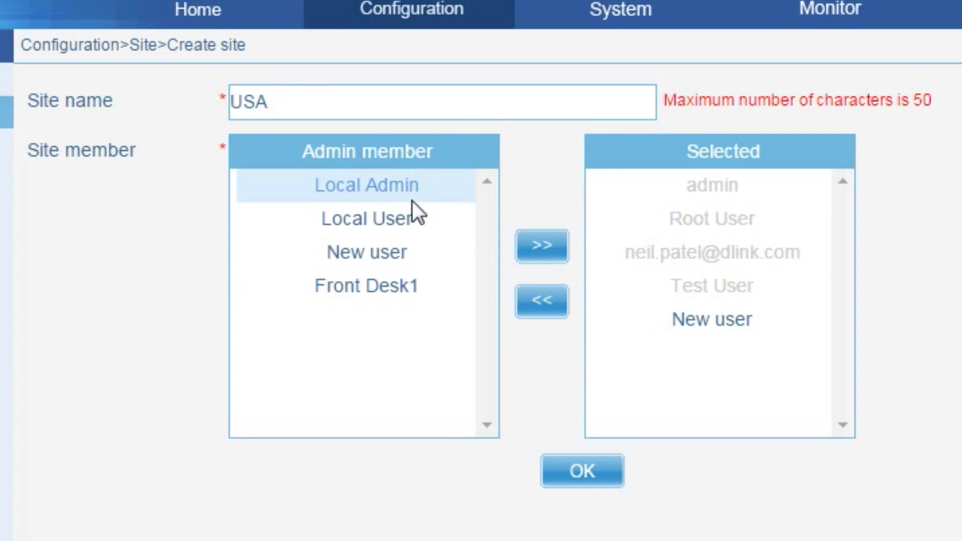
left_click(524, 240)
Save the USA site and add the New York and Los Angeles networks under it.
left_click(596, 469)
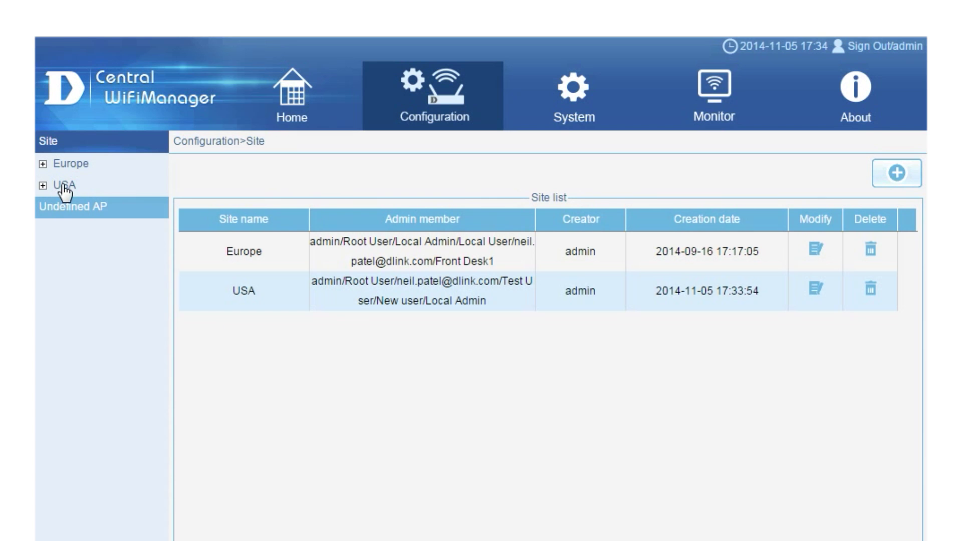
left_click(64, 186)
left_click(897, 176)
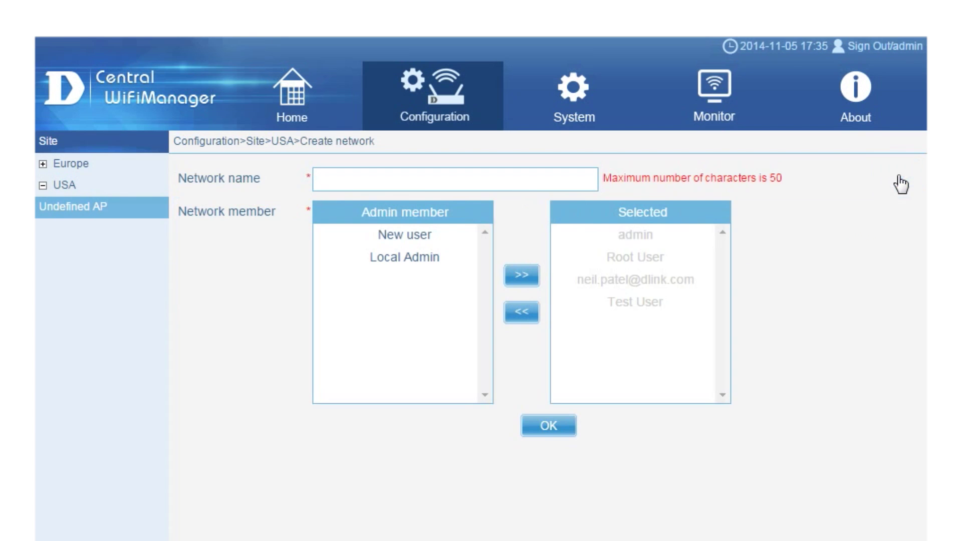
left_click(363, 181)
type("New ")
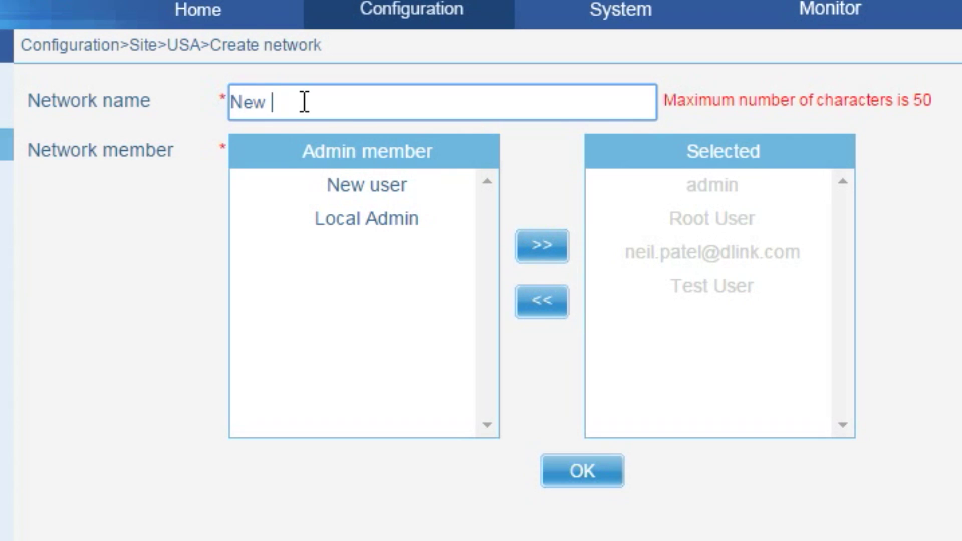
type("York")
left_click(595, 472)
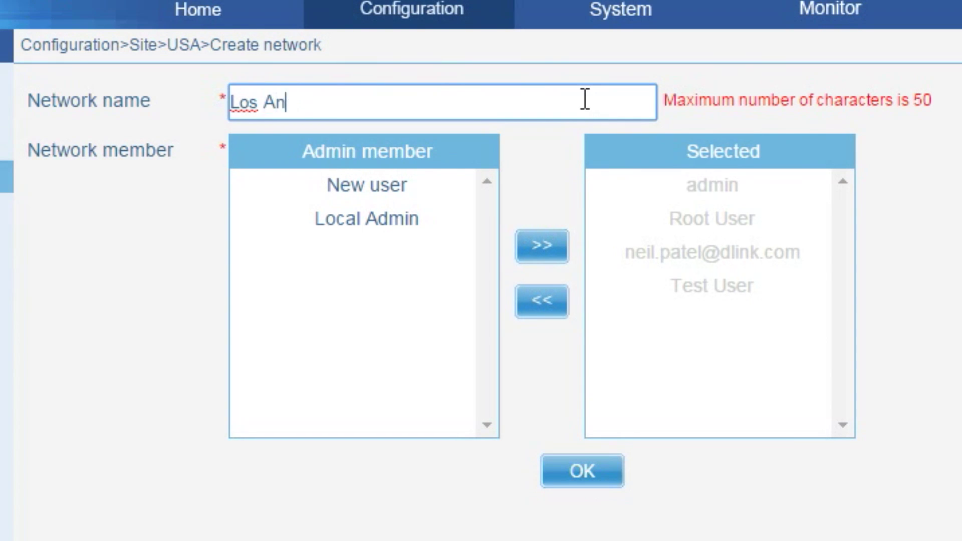
type("geles")
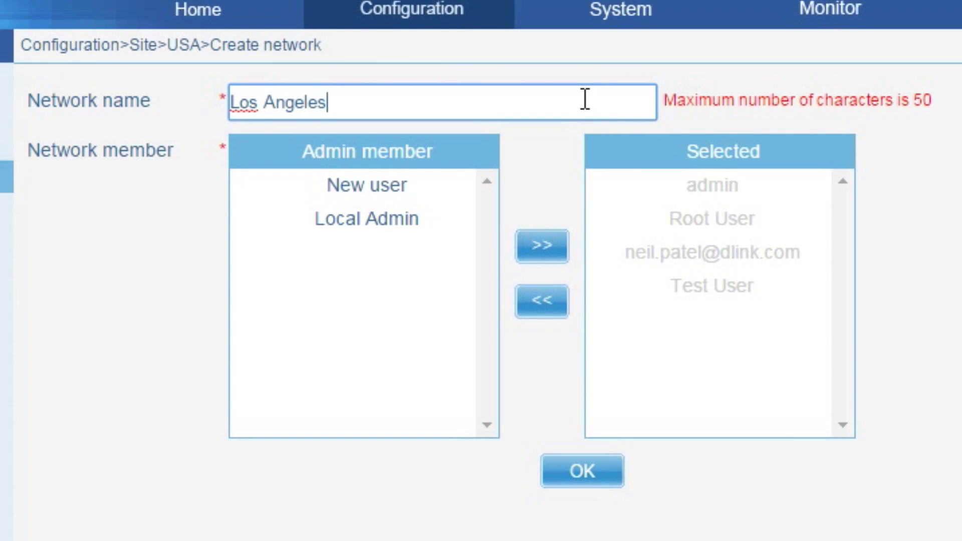
key("Return")
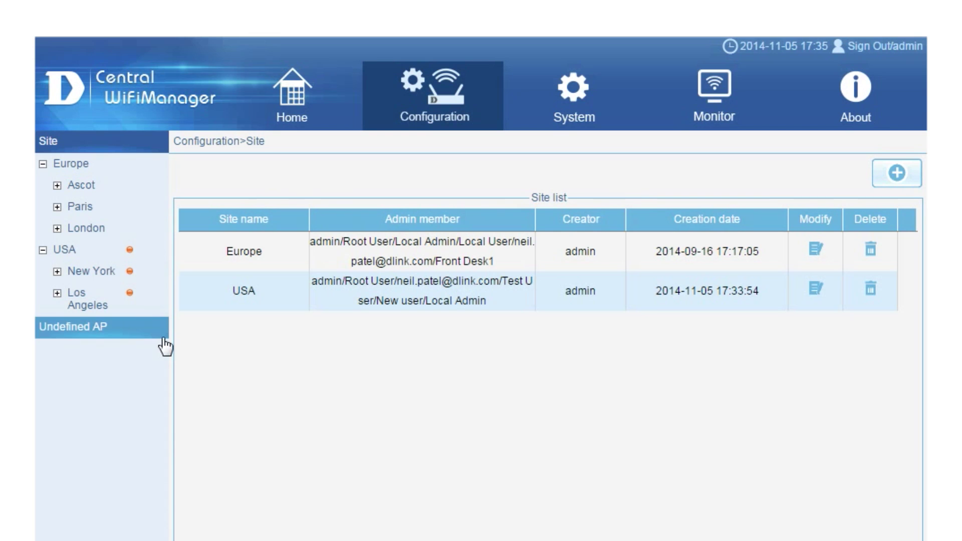
Open the SSID page of the USA > New York network.
left_click(57, 273)
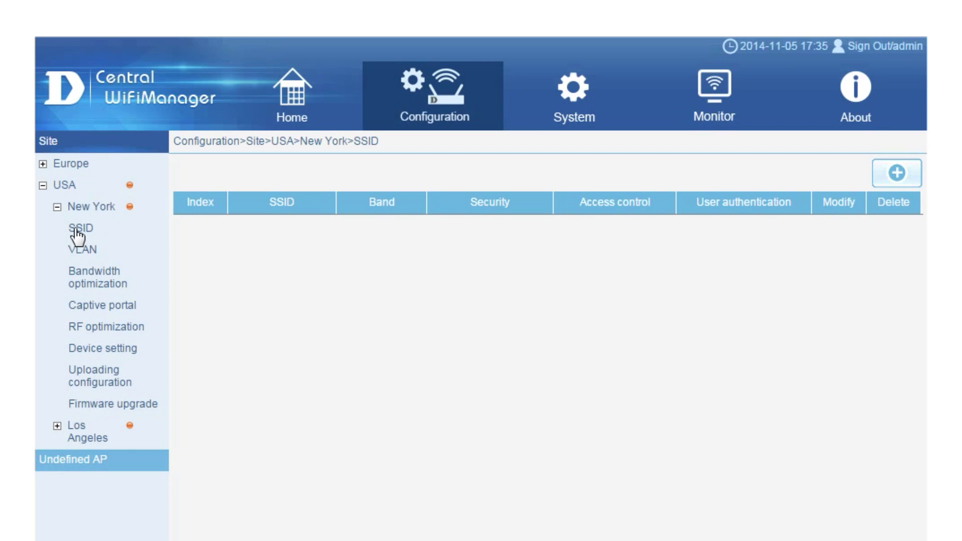
Add a Primary 2.4GHz SSID named CWM with broadcast enabled and Open System security.
left_click(896, 174)
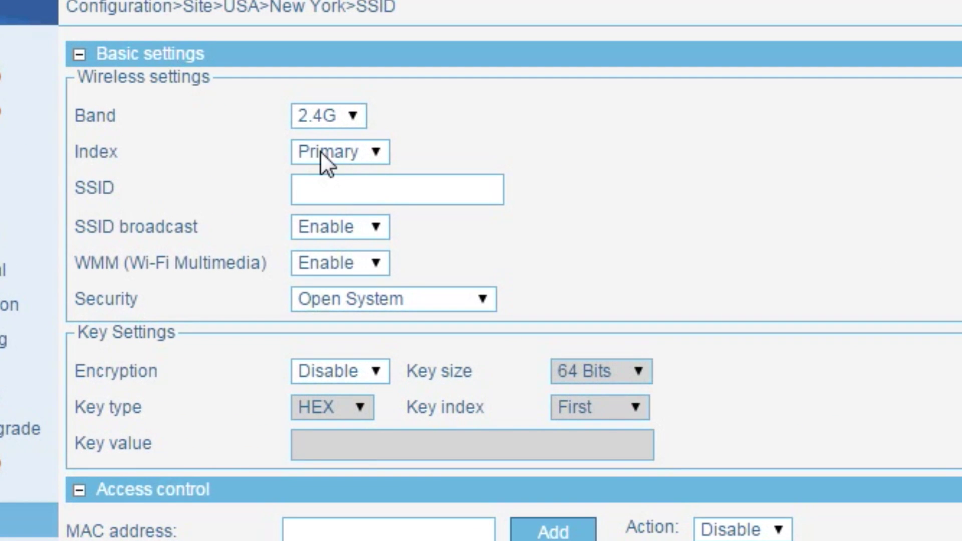
left_click(329, 156)
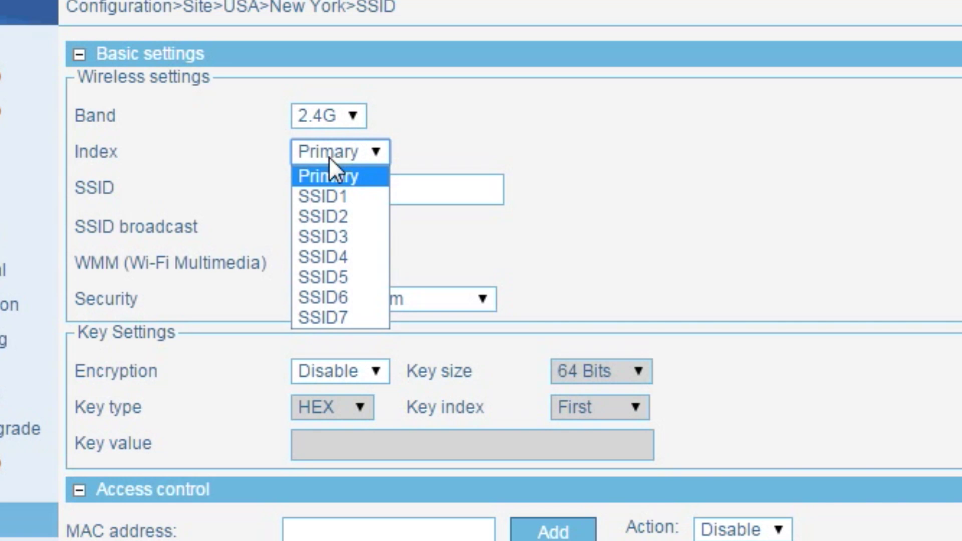
left_click(329, 176)
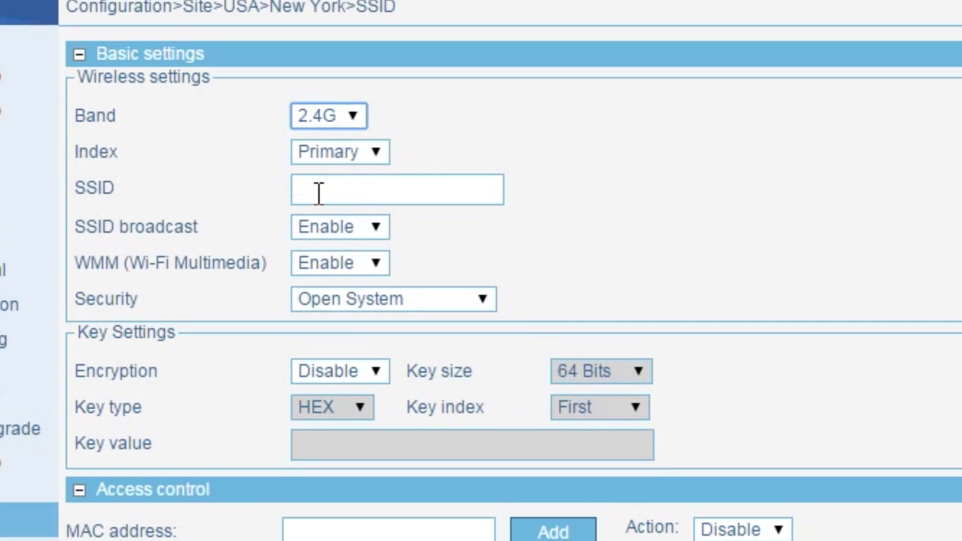
left_click(318, 193)
type("C")
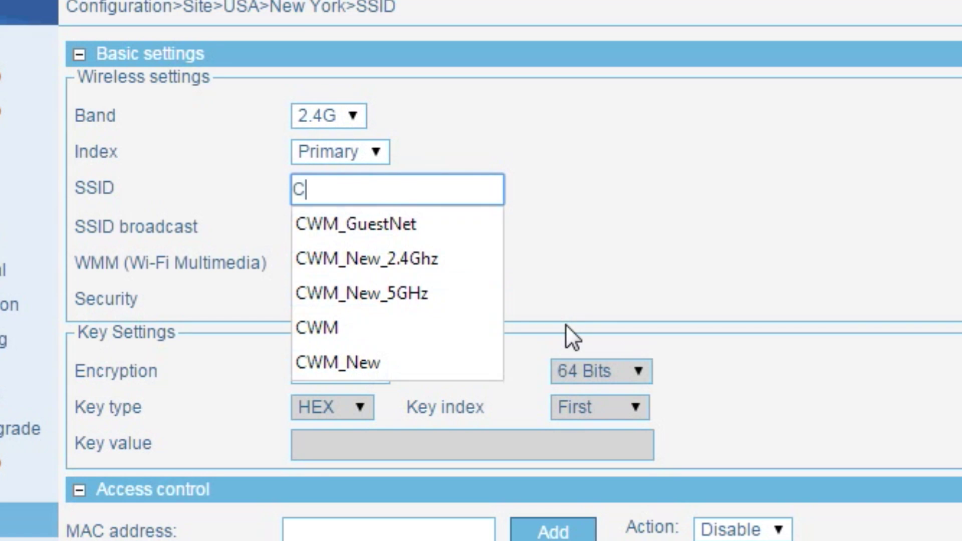
type("WM")
left_click(565, 323)
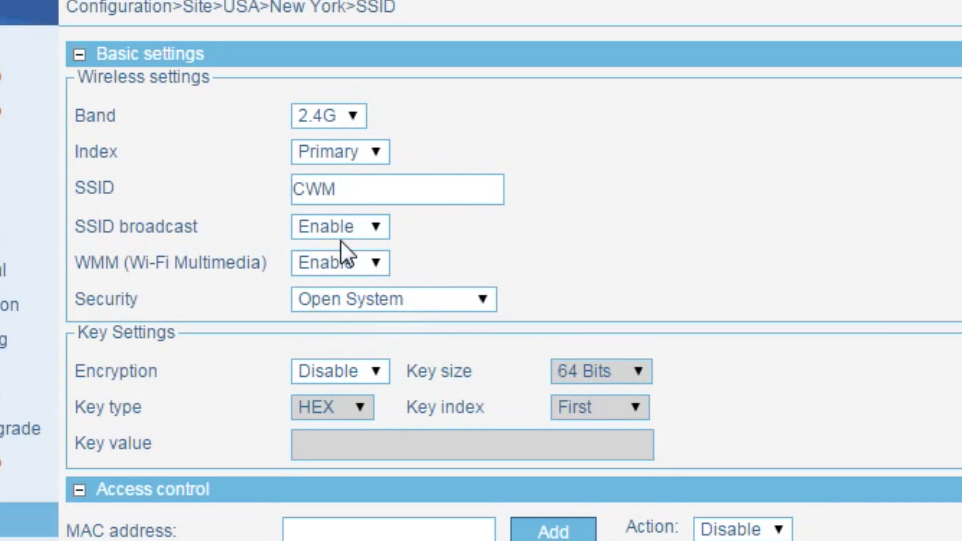
left_click(329, 226)
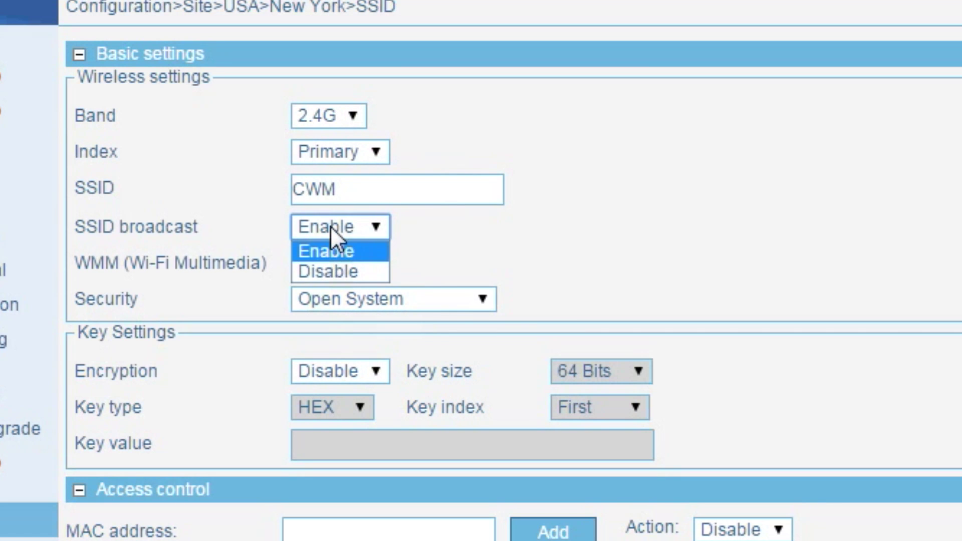
left_click(329, 226)
left_click(452, 299)
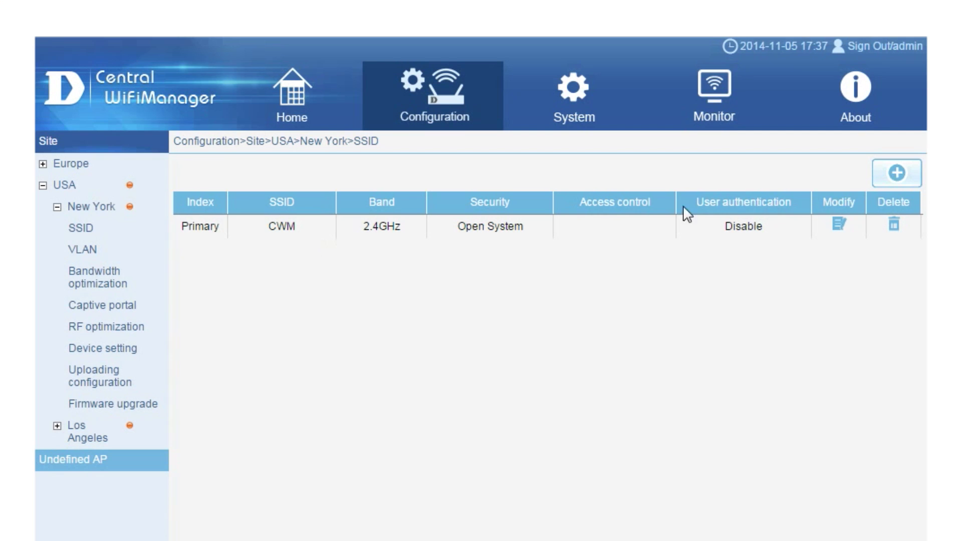
Start another CWM SSID with username/password authentication.
left_click(895, 176)
type("CWM")
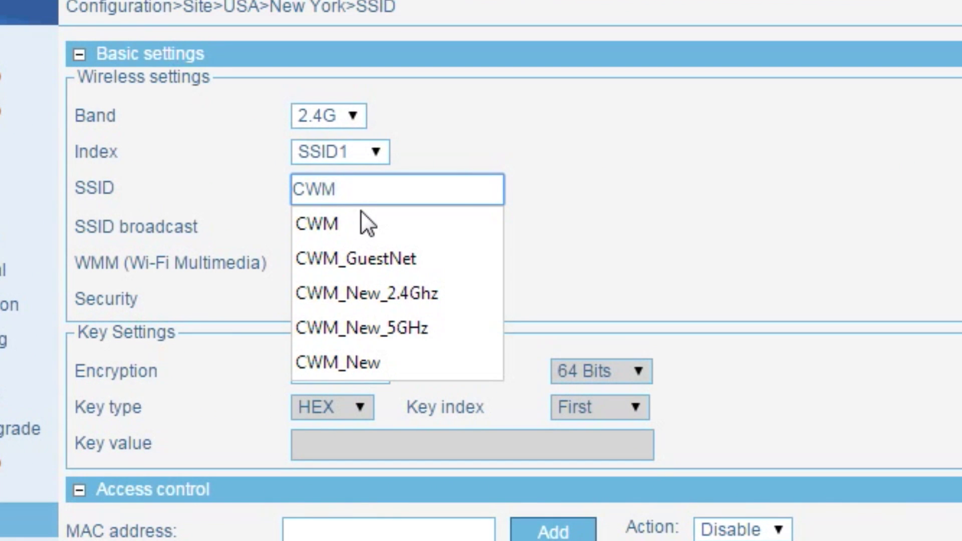
left_click(933, 189)
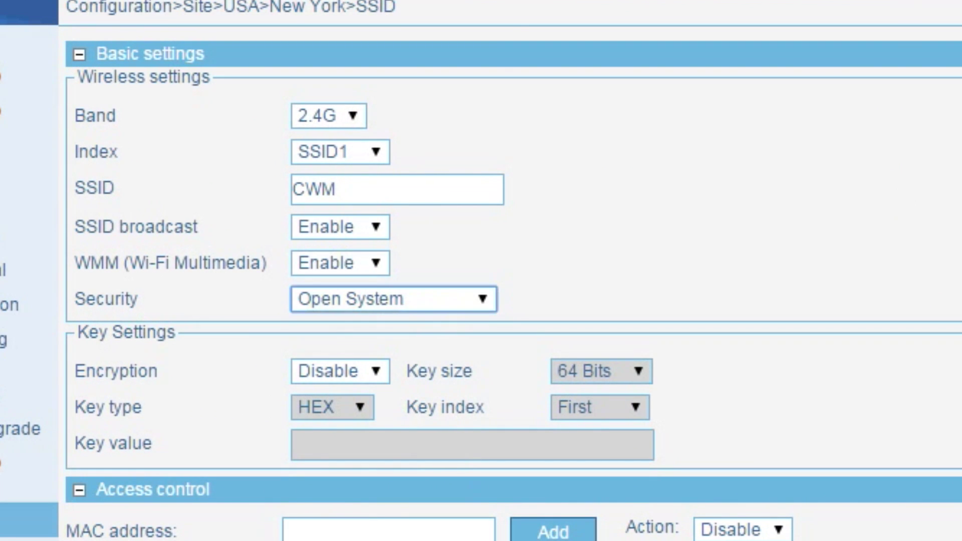
scroll(899, 192, "down", 10)
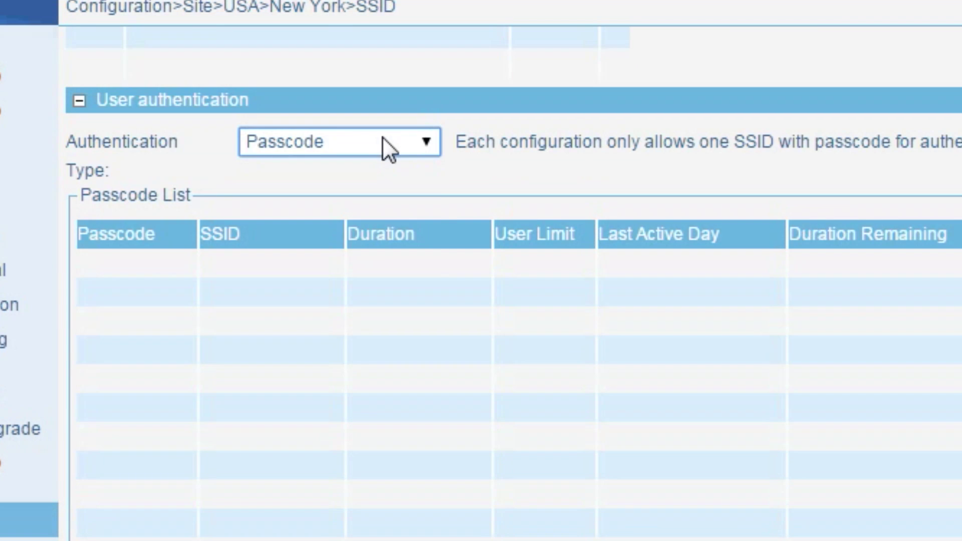
left_click(383, 146)
left_click(369, 189)
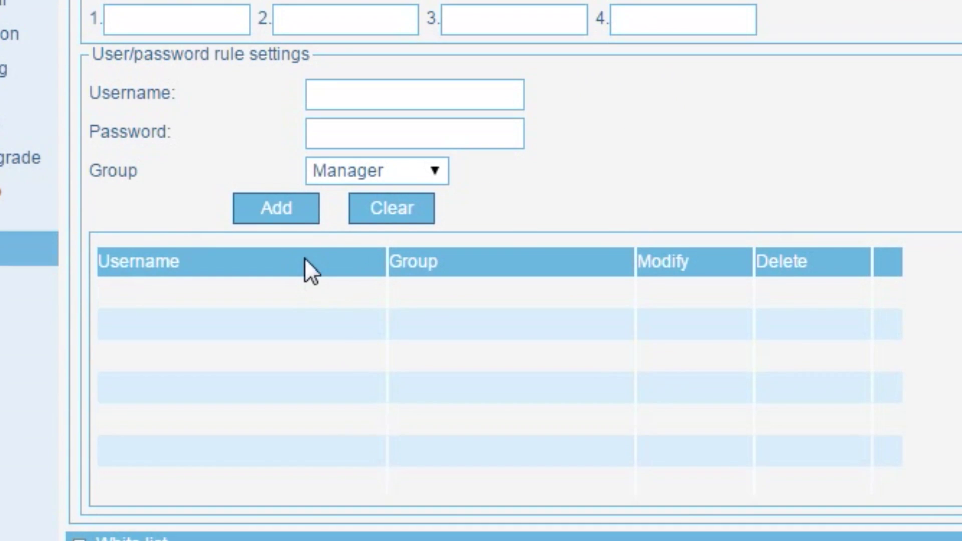
Add user Guest with its password to the Guest group, then save SSID1.
left_click(351, 203)
key("Tab")
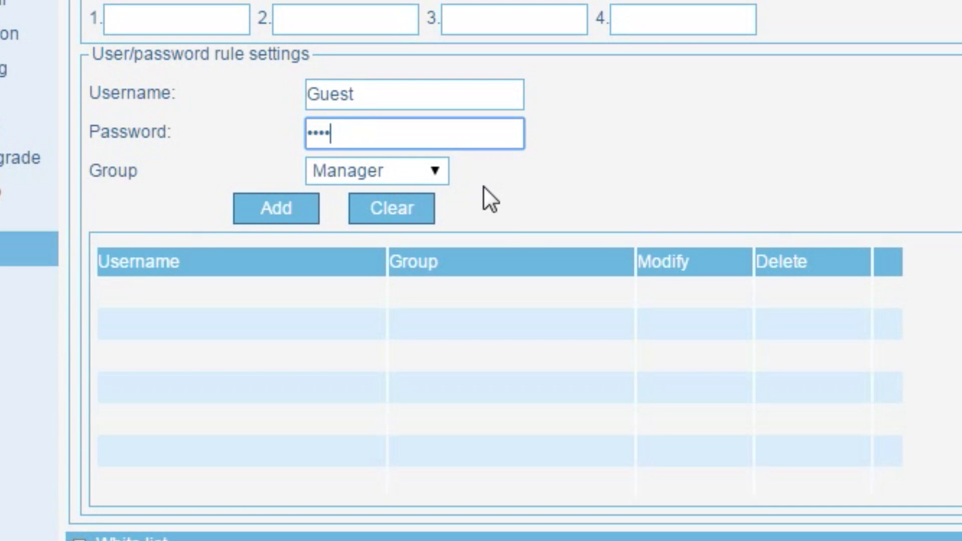
left_click(349, 173)
left_click(342, 216)
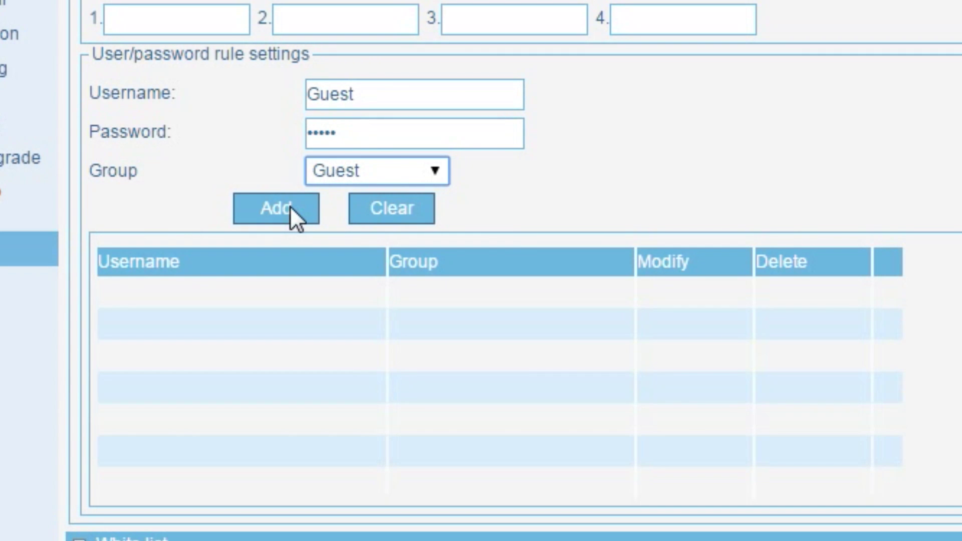
left_click(290, 208)
scroll(419, 485, "down", 5)
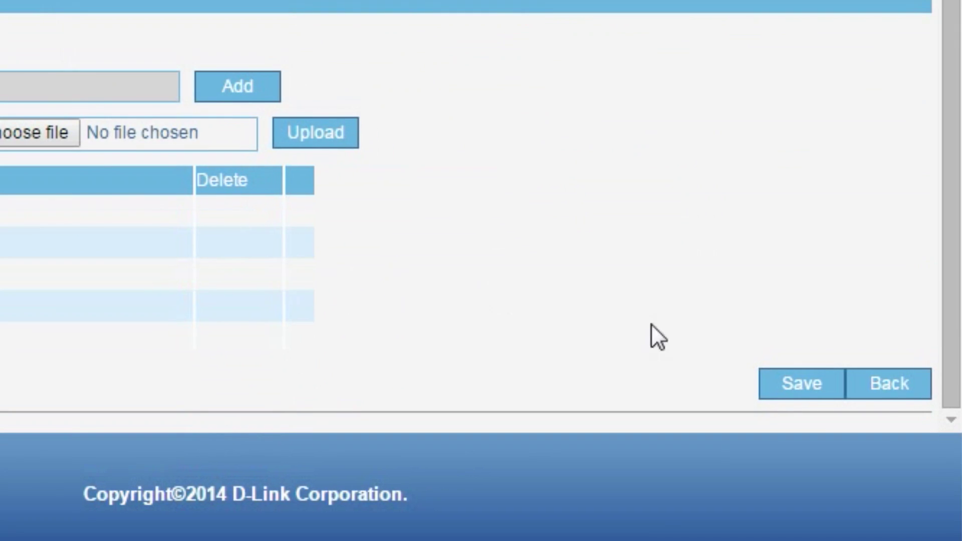
left_click(804, 384)
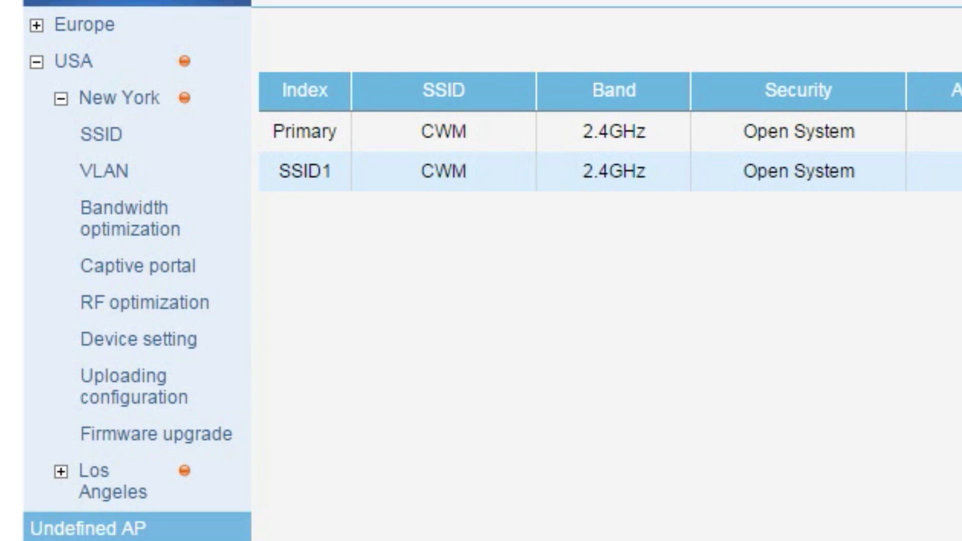
Enable New York's bandwidth optimization with 20 Mbits/sec downlink and 2 Mbits/sec uplink.
left_click(103, 225)
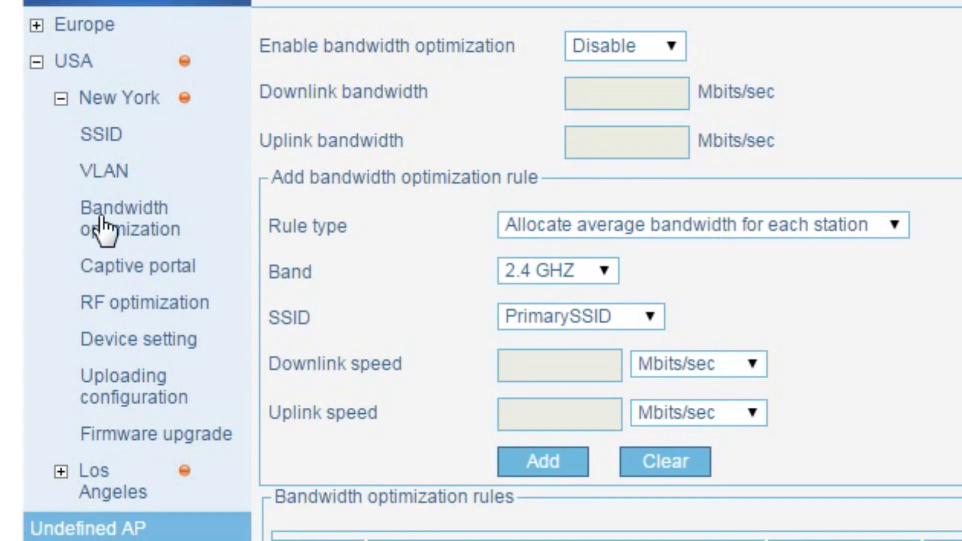
left_click(653, 46)
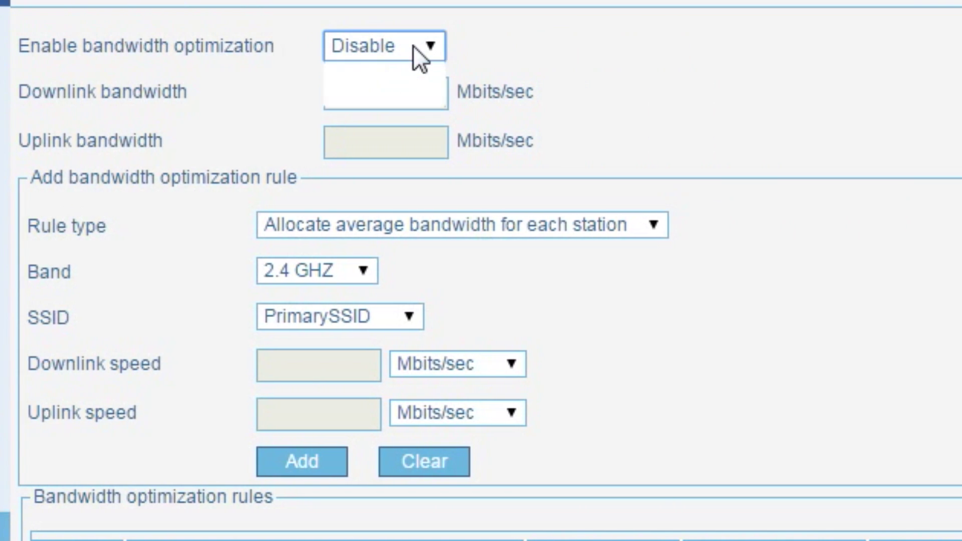
left_click(405, 71)
left_click(371, 96)
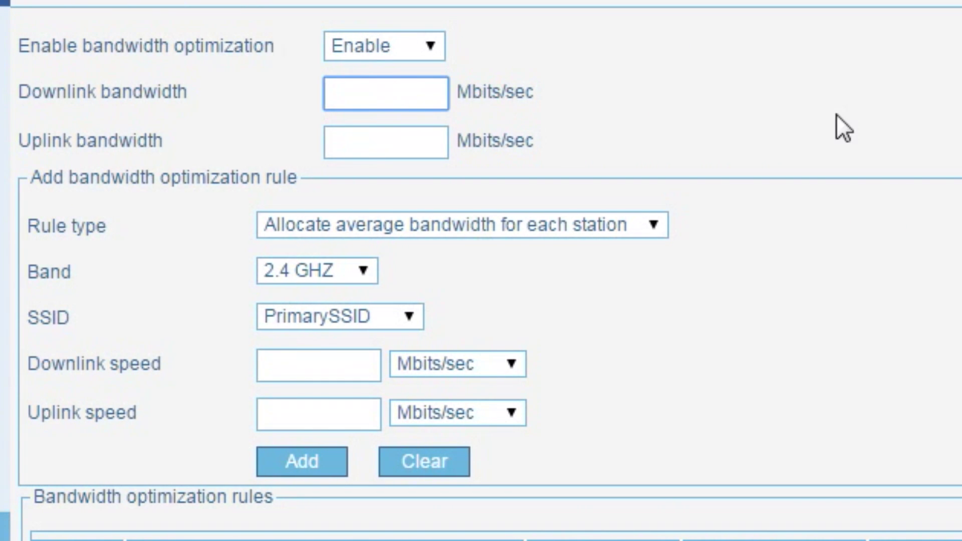
type("20")
key("Tab")
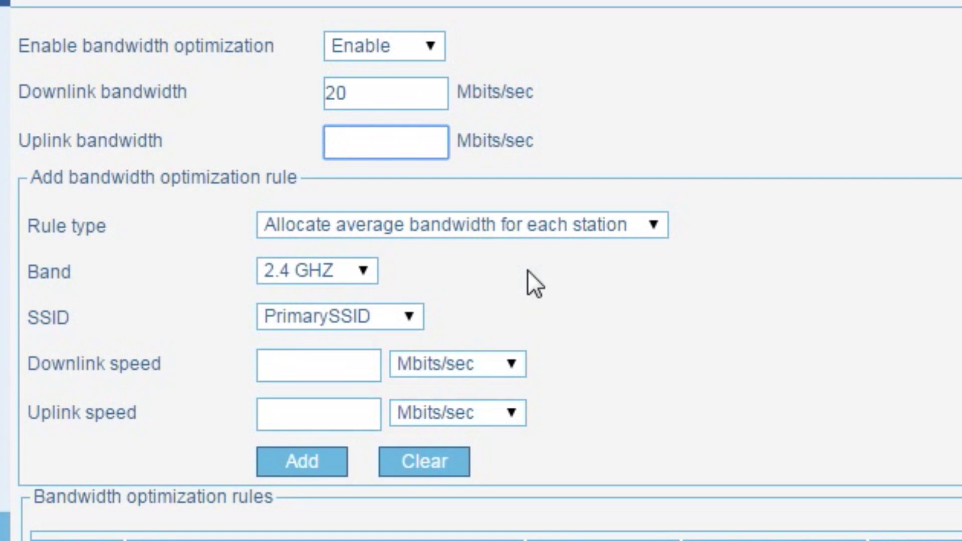
type("2")
Add an average-per-station rule for SSID 1 with 5 Mbits/sec down and 1 Mbits/sec up.
left_click(625, 233)
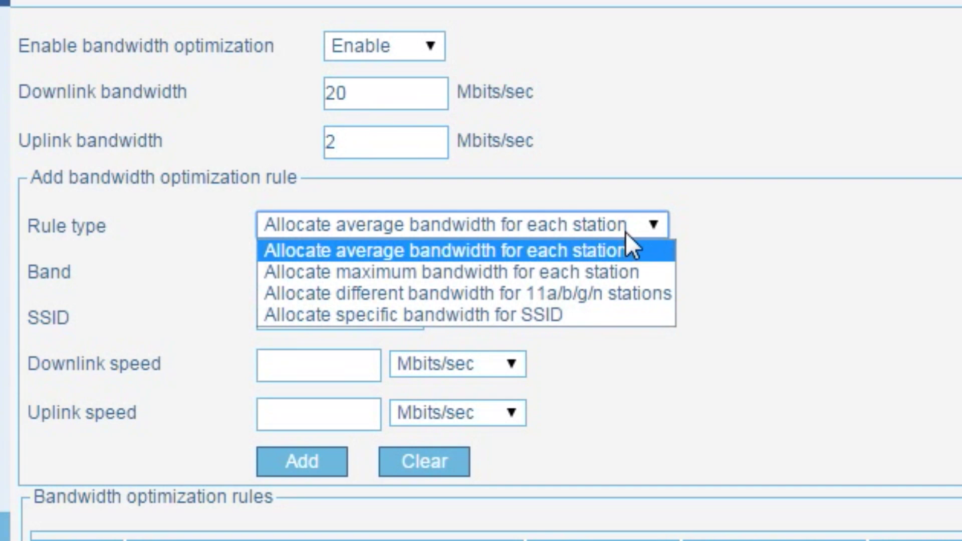
left_click(709, 221)
left_click(317, 320)
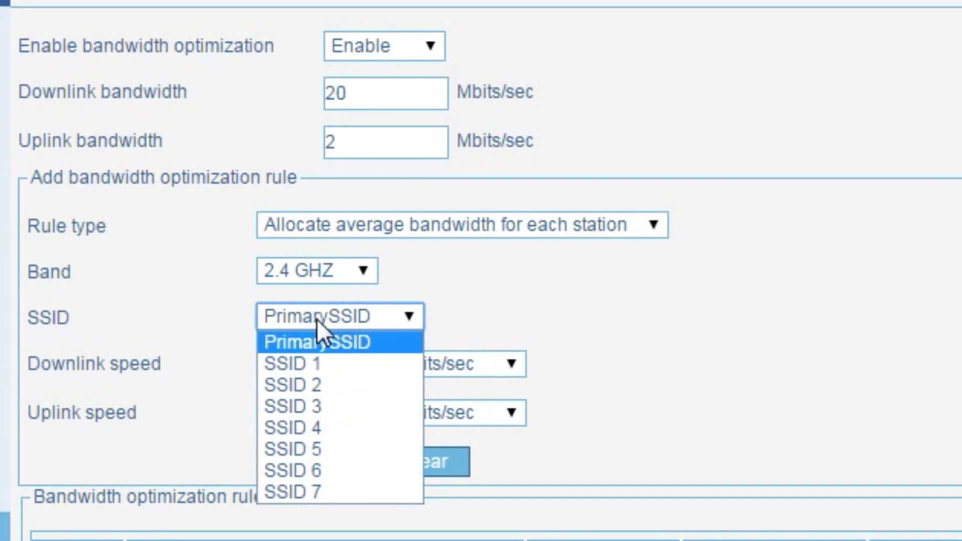
left_click(314, 364)
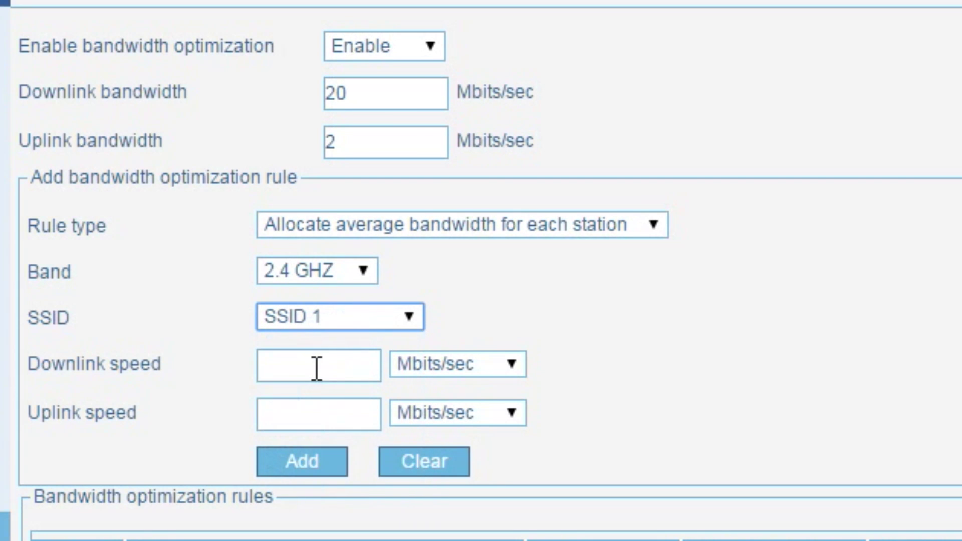
left_click(316, 368)
type("5")
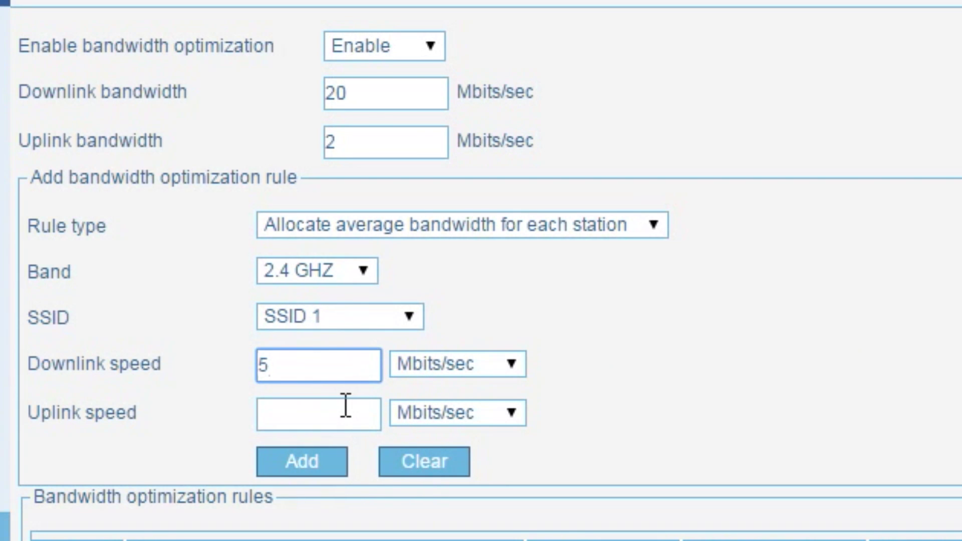
left_click(339, 412)
type("1")
left_click(342, 191)
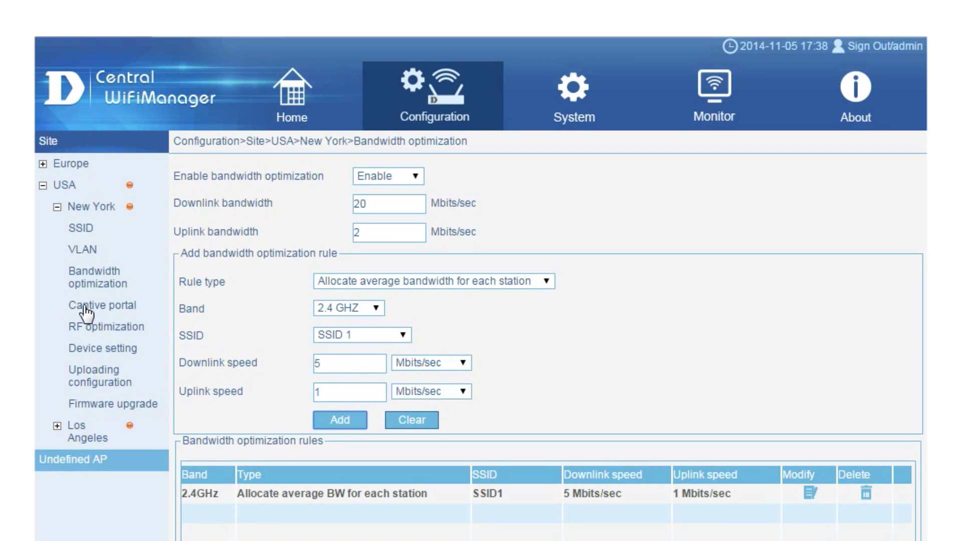
left_click(85, 308)
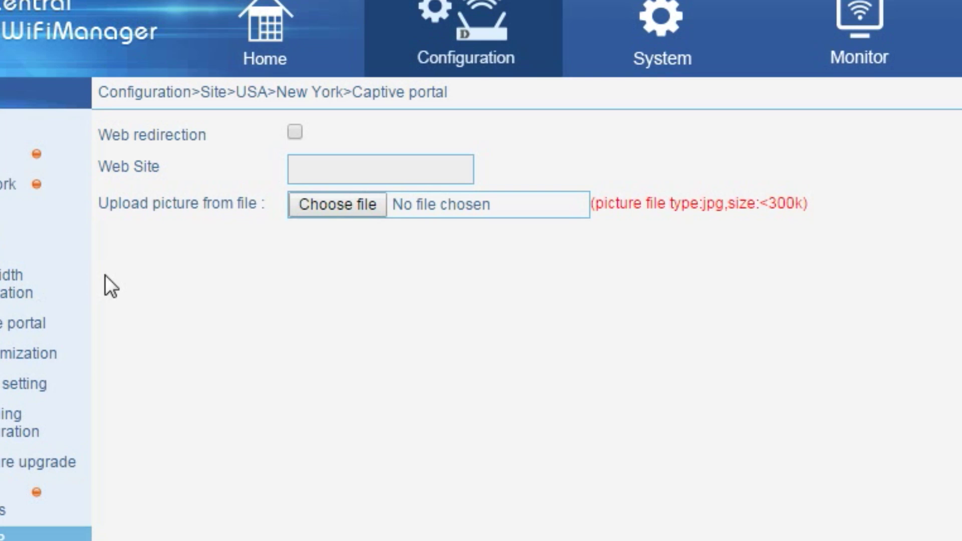
left_click(295, 132)
left_click(319, 176)
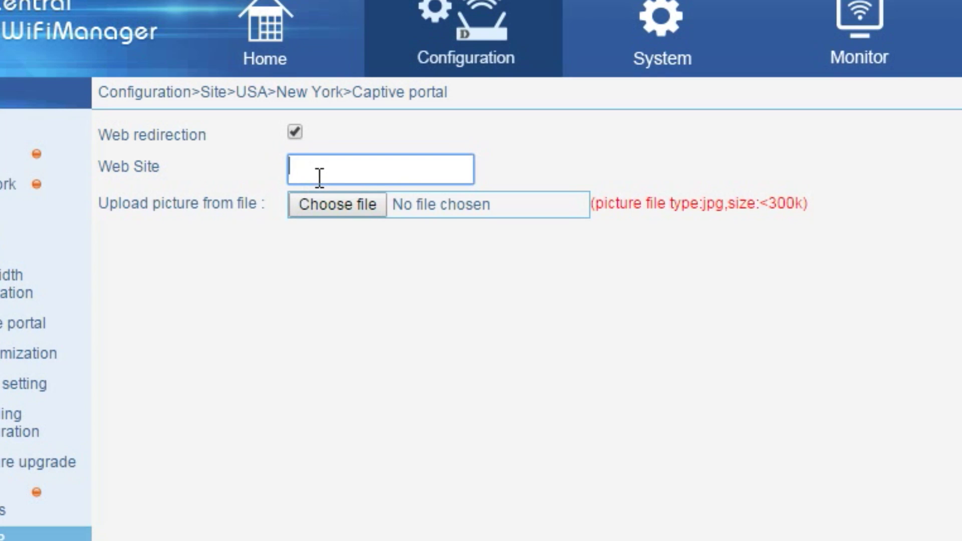
type("www.")
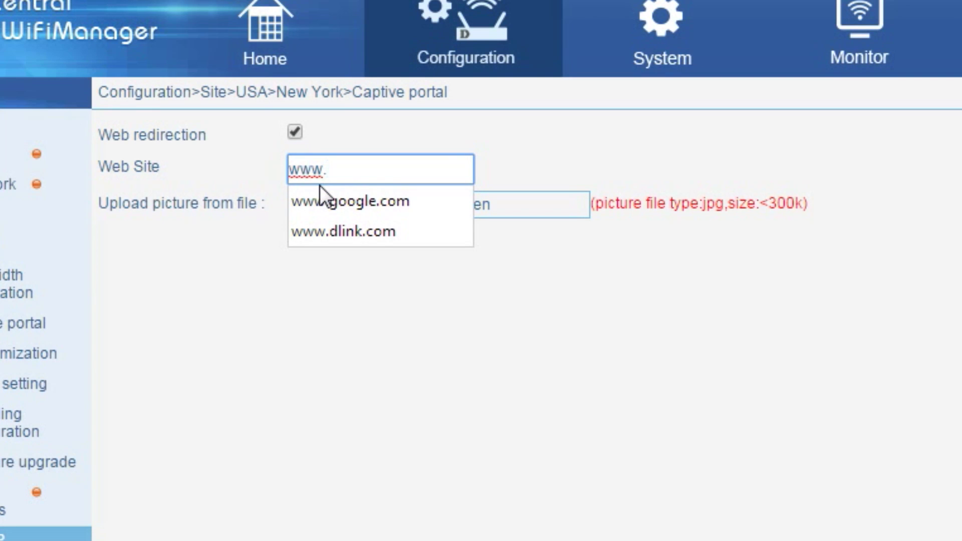
key("Down")
key("Down")
key("Return")
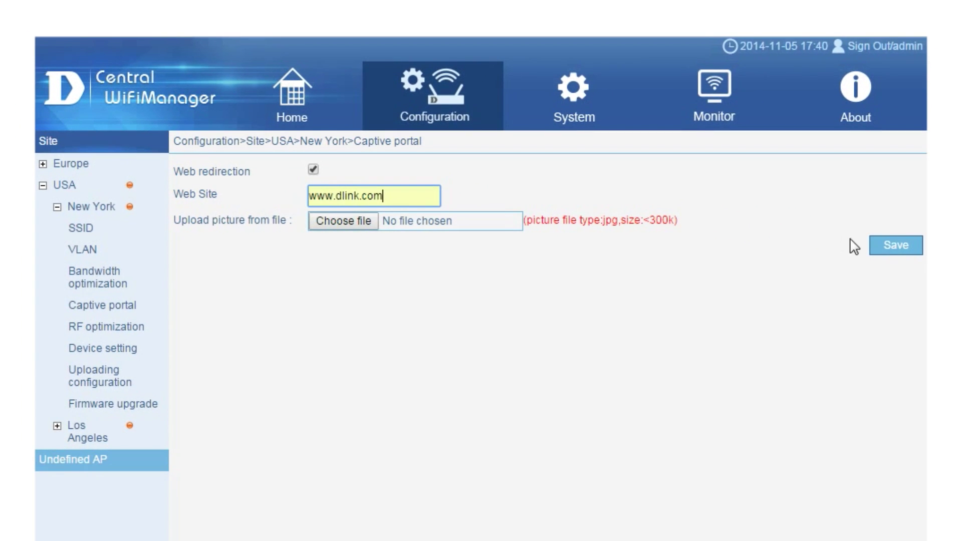
left_click(898, 252)
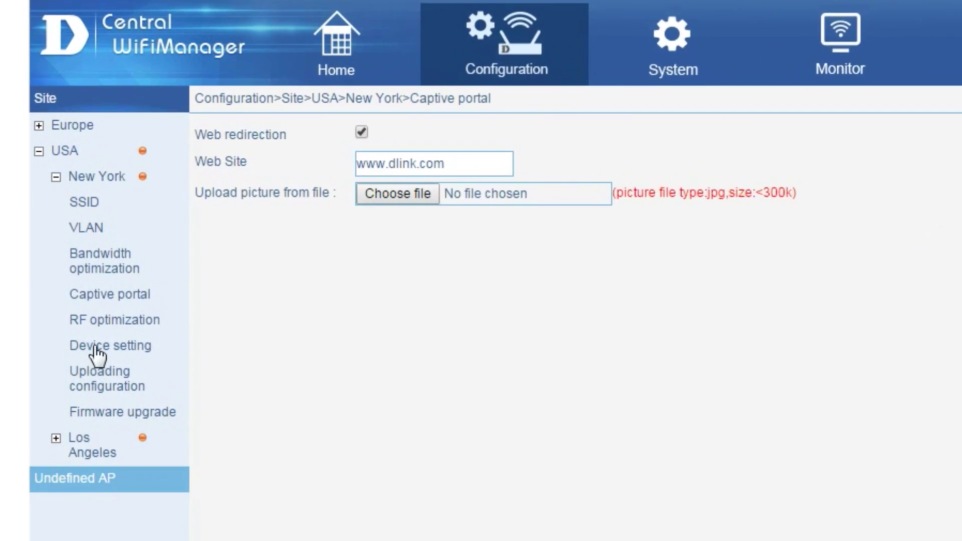
Turn on auto RF in New York's RF optimization, then bring up its Device setting page.
left_click(90, 322)
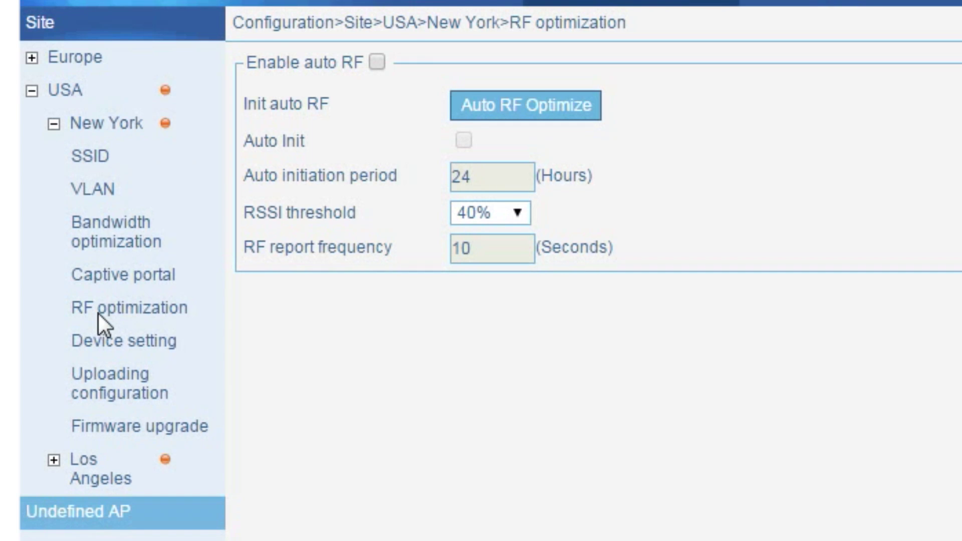
left_click(377, 63)
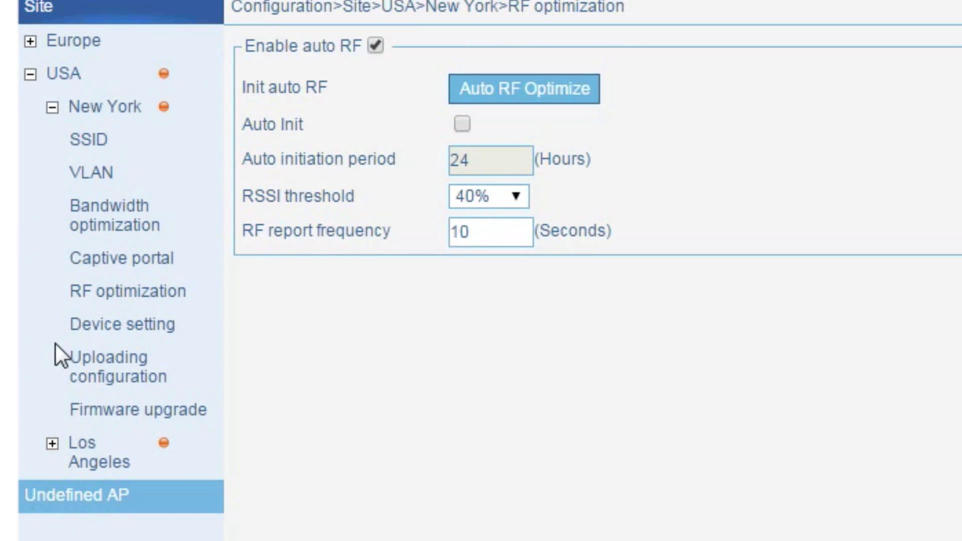
left_click(105, 325)
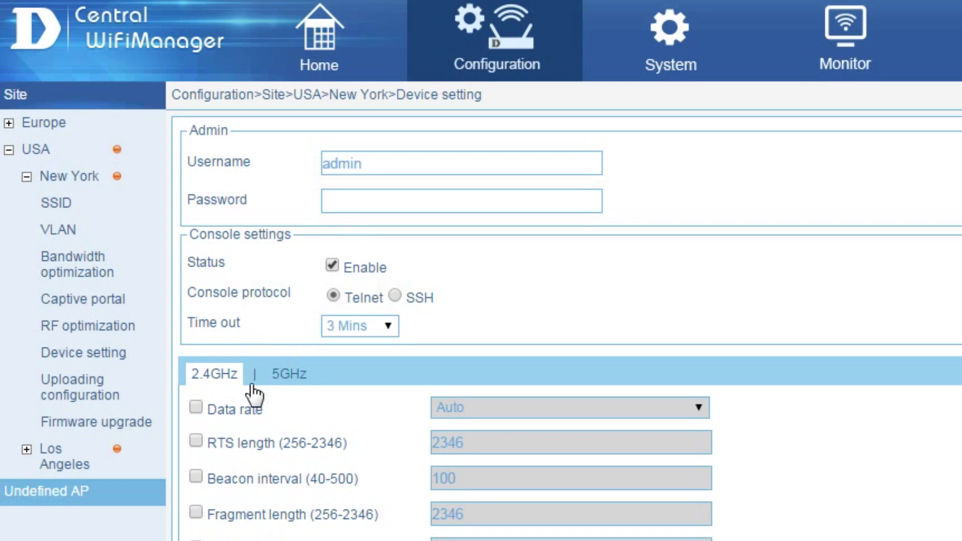
Enable Band Steering for the 5GHz radio and save the device settings.
left_click(293, 385)
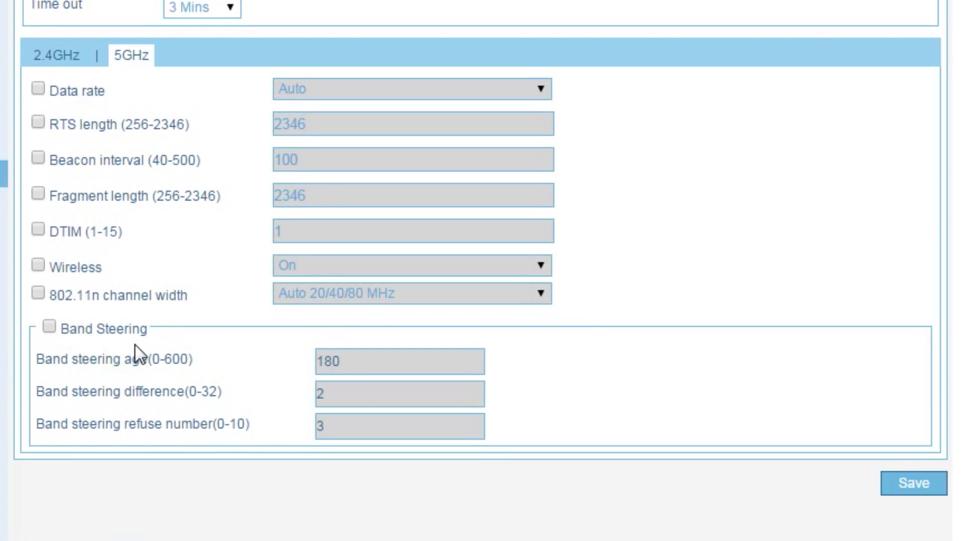
left_click(49, 326)
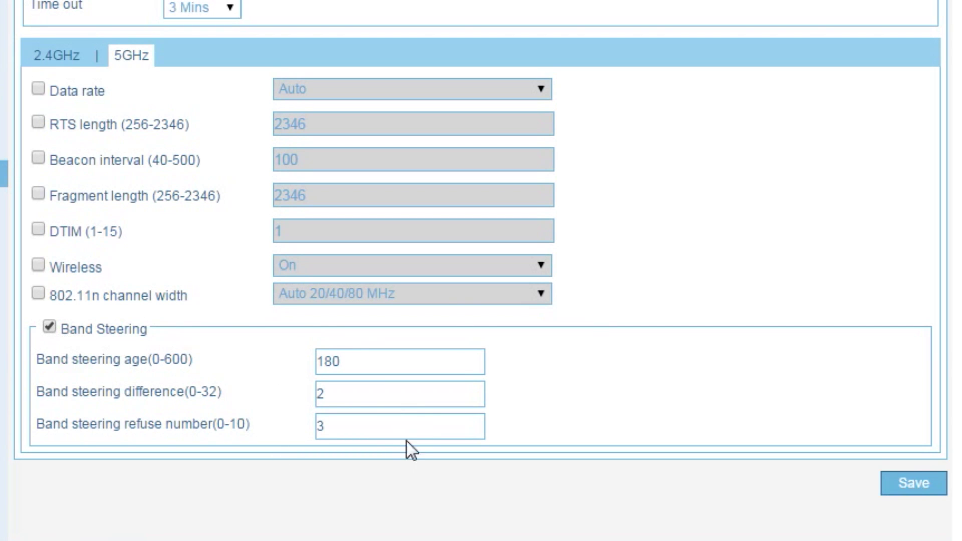
left_click(922, 483)
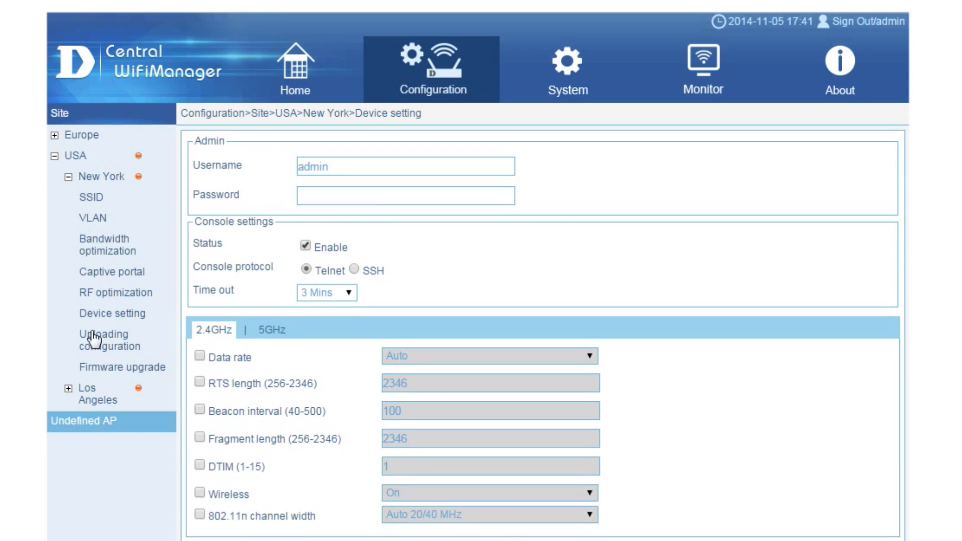
Go from New York's Uploading configuration page to its Firmware upgrade page for the DAP modules.
left_click(100, 344)
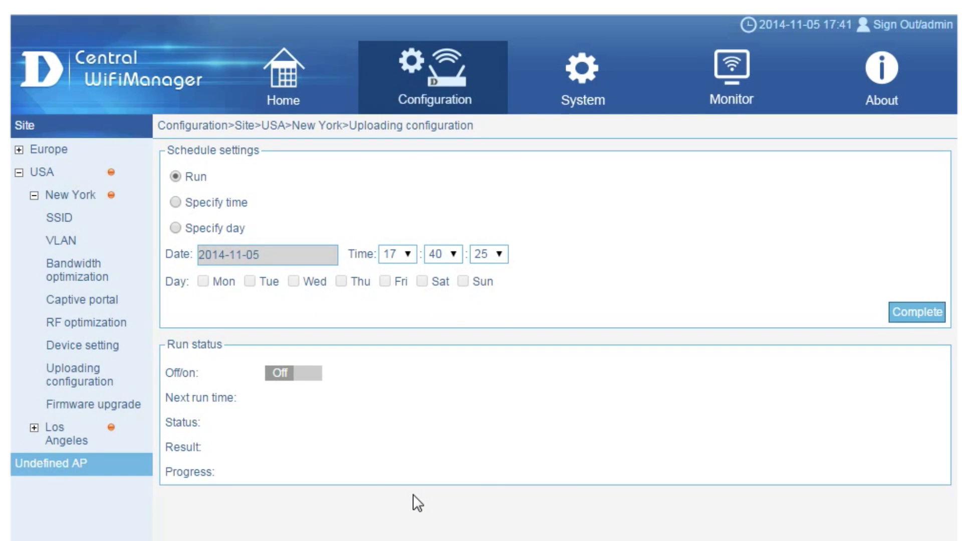
left_click(118, 409)
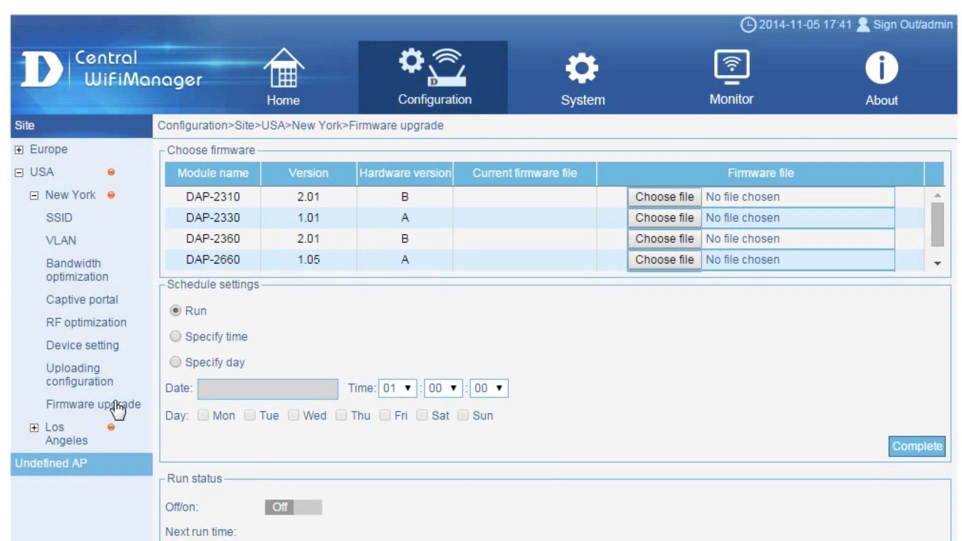